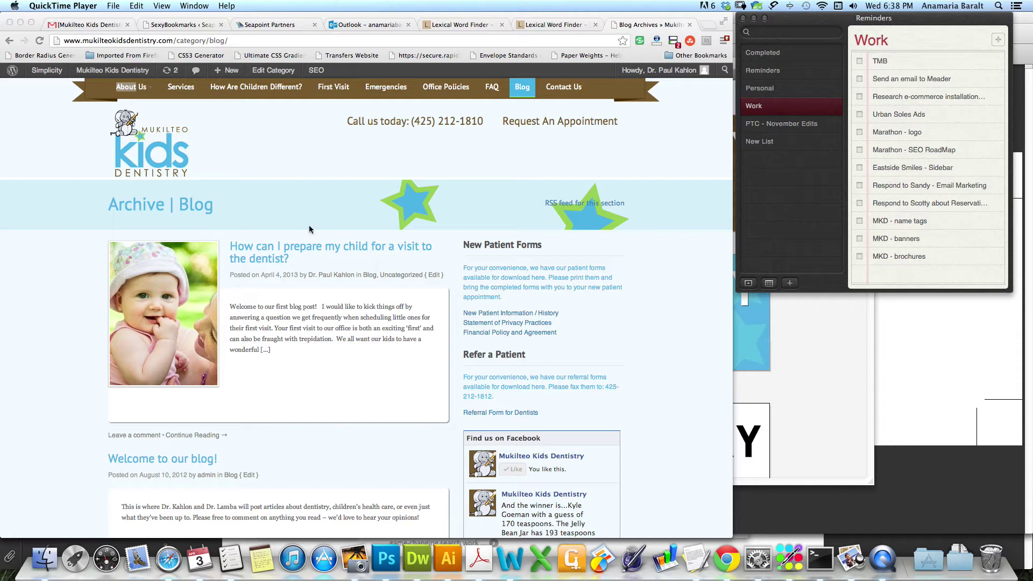
Step: In Chrome, open 'How can I prepare my child for a visit to the dentist?' from the Blog archive
scroll(341, 280, "down", 5)
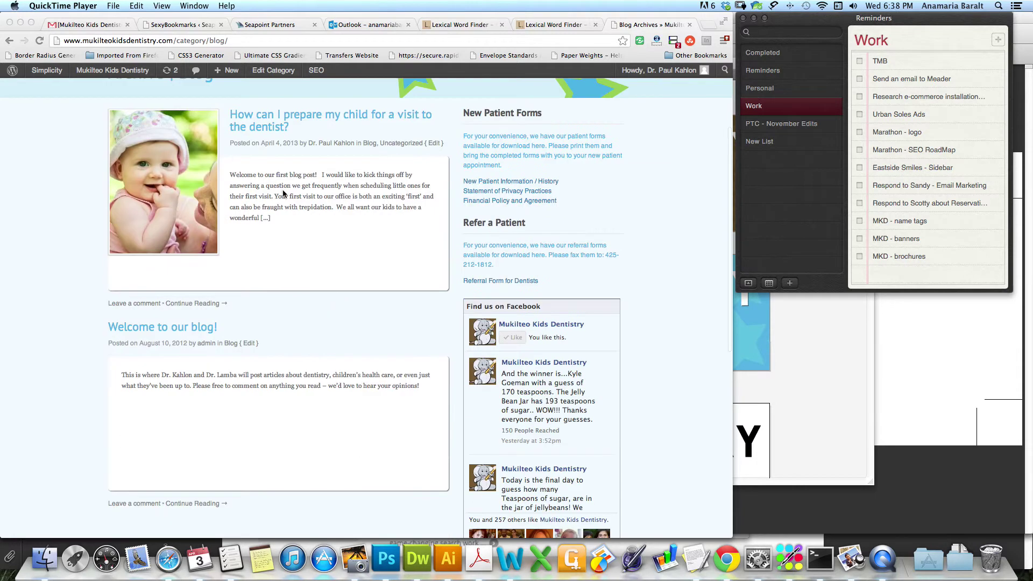
scroll(283, 191, "up", 5)
left_click(514, 88)
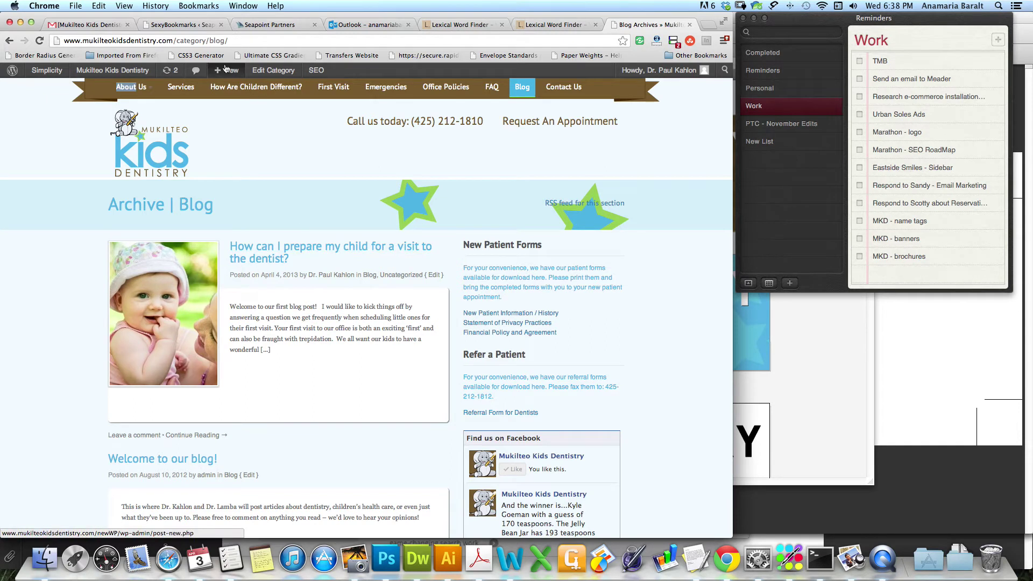
left_click(270, 247)
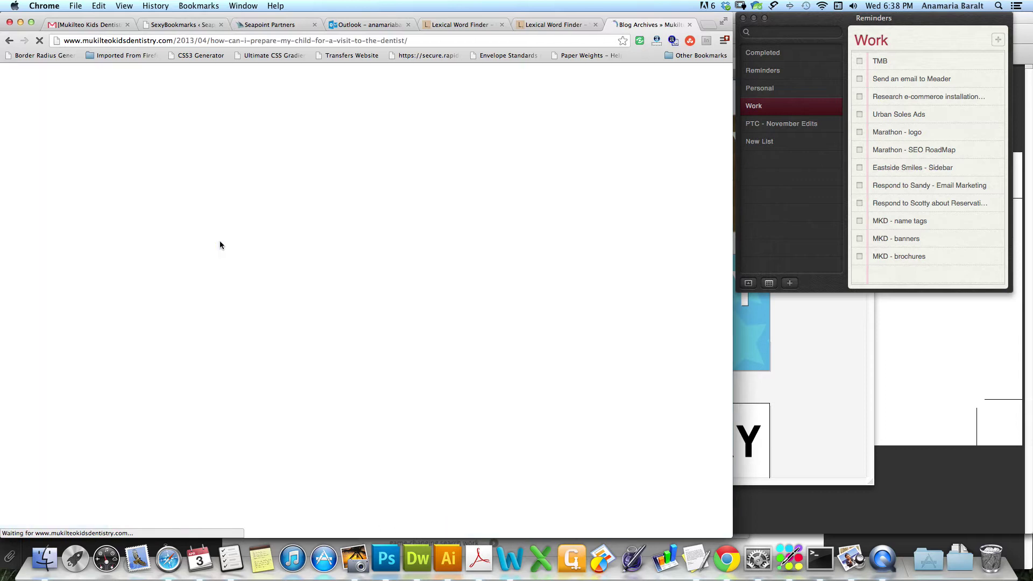
Step: Edit the post and replace its current featured image with first-visit.jpg from the Media Library
left_click(253, 71)
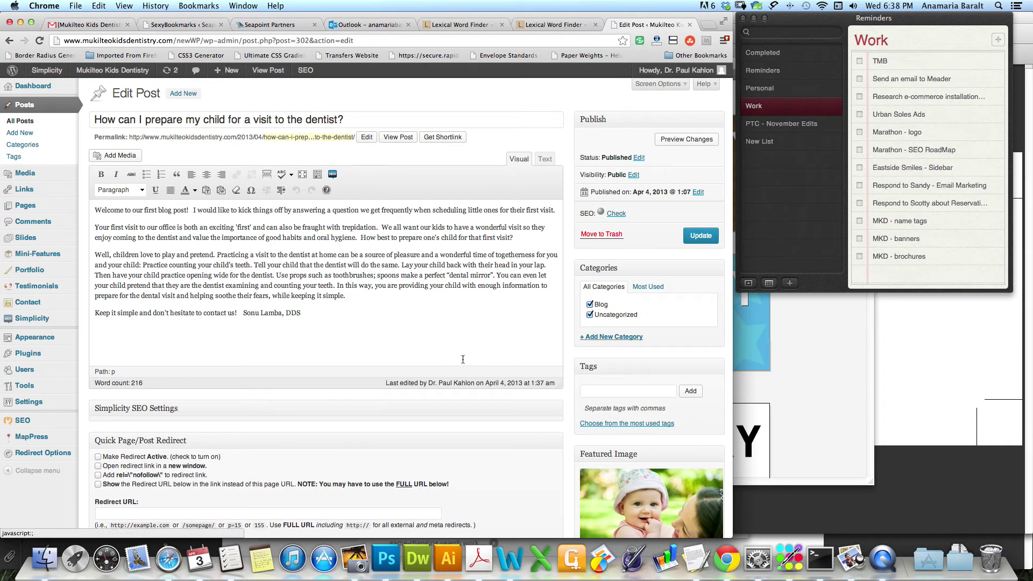
scroll(602, 458, "down", 5)
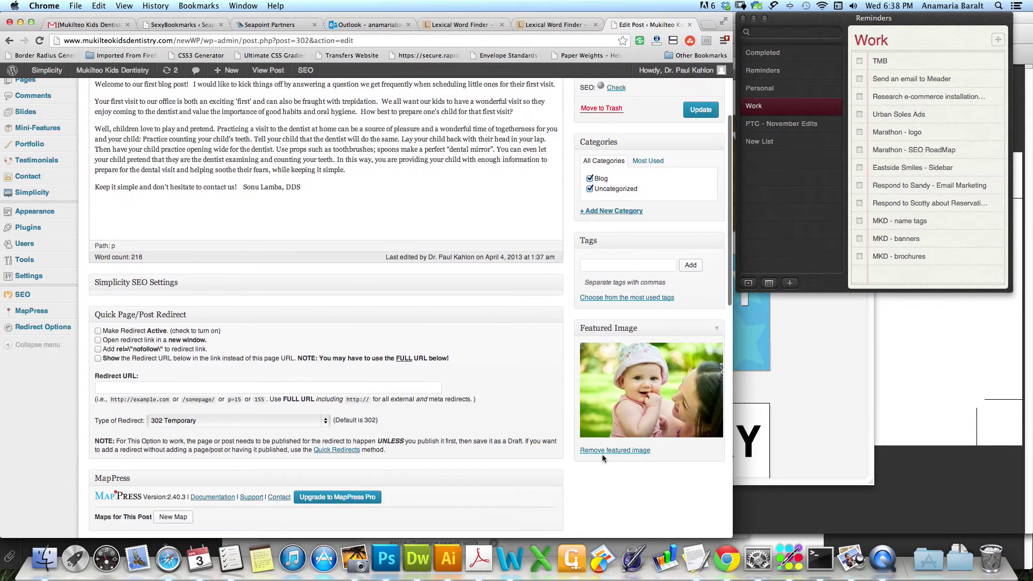
left_click(608, 451)
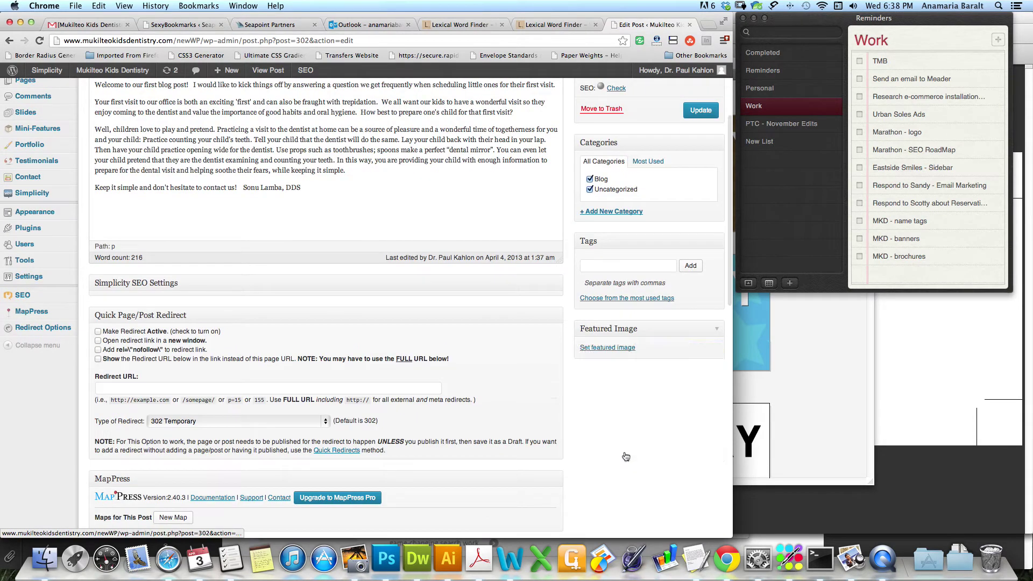
left_click(608, 348)
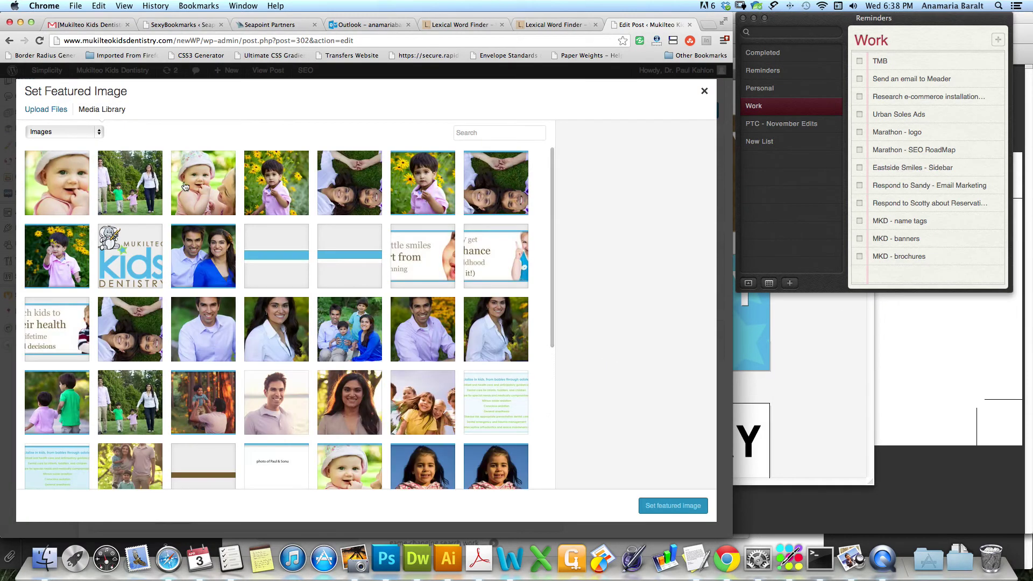
left_click(185, 187)
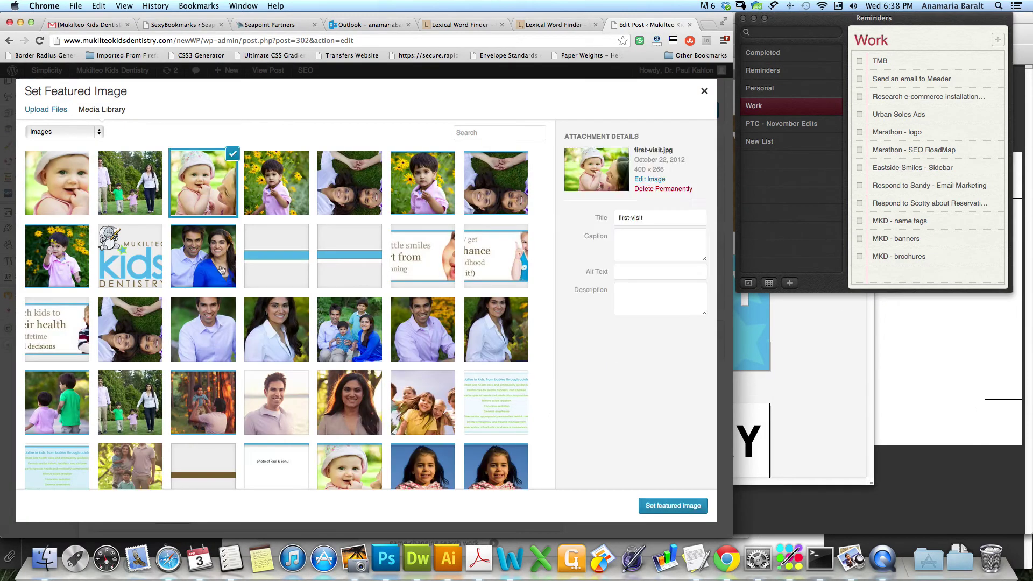
left_click(666, 507)
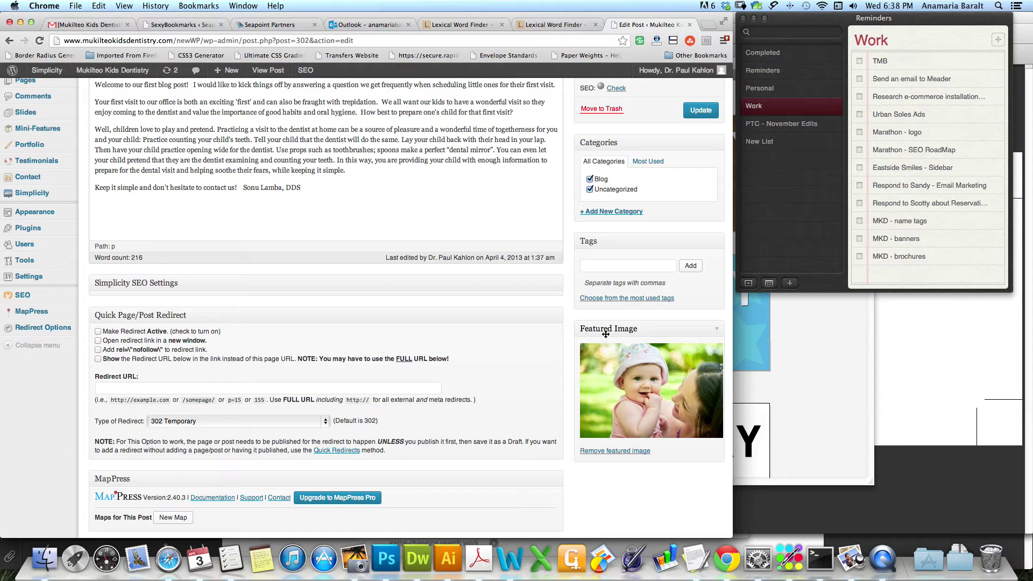
Step: Uncheck Allow comments and Allow trackbacks and pingbacks under Discussion, then update the post
left_click(590, 180)
scroll(529, 400, "down", 15)
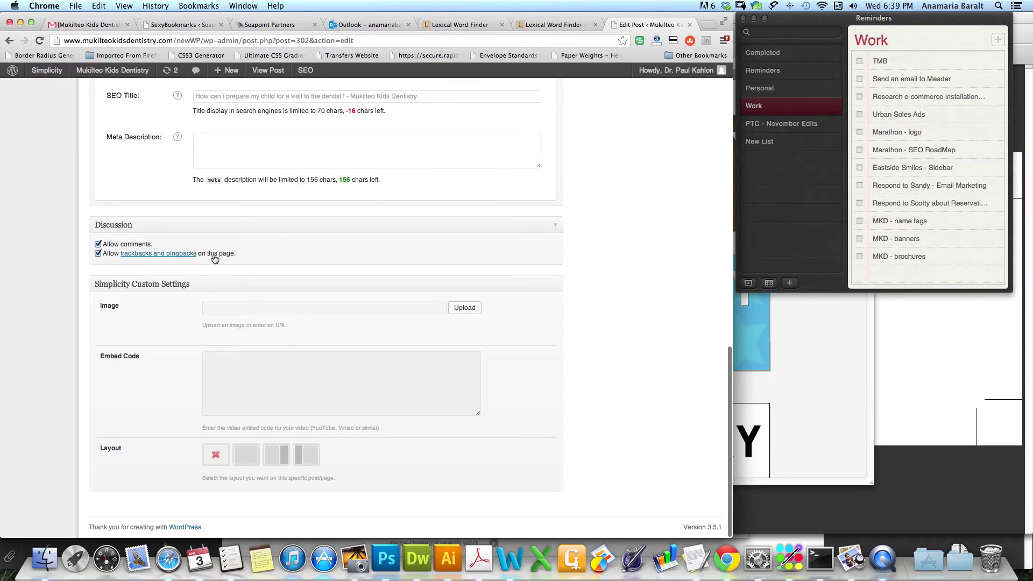
left_click(99, 244)
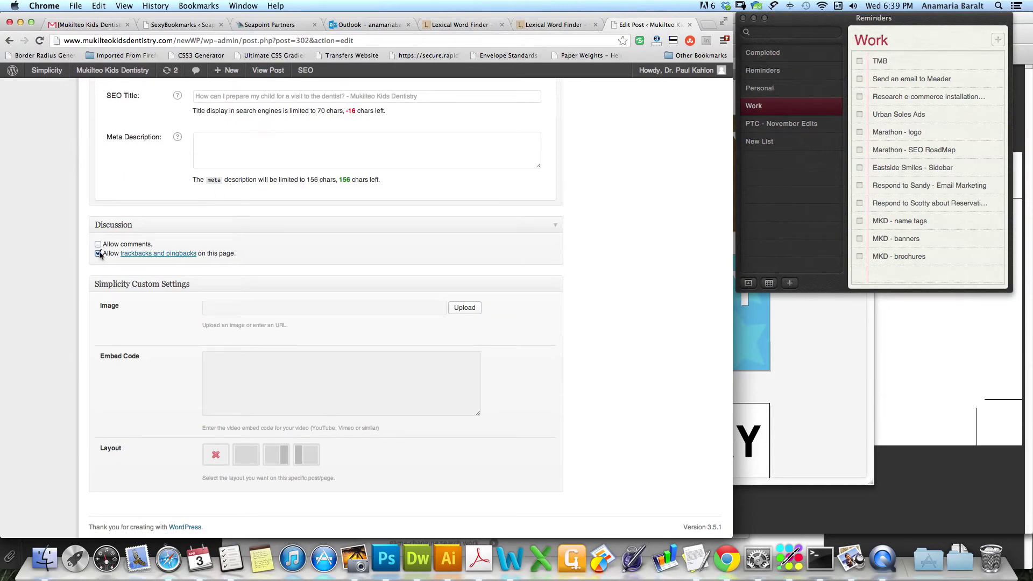
left_click(98, 253)
scroll(438, 242, "up", 15)
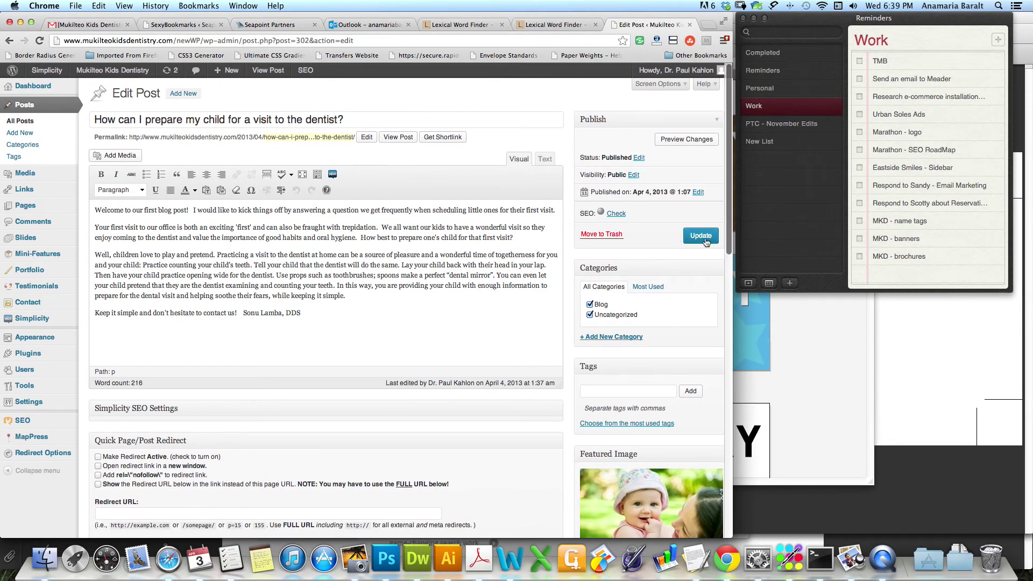
left_click(701, 238)
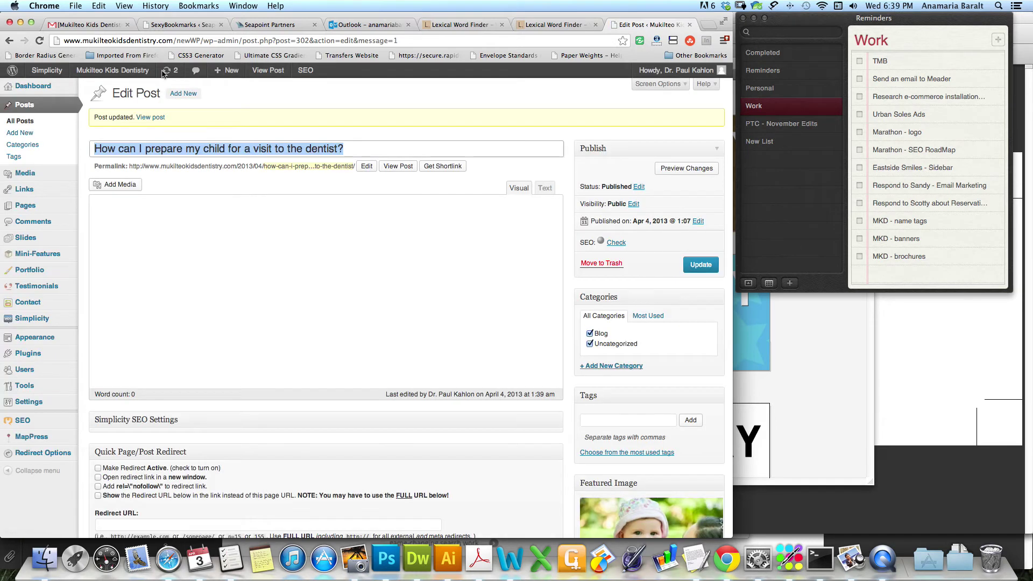
left_click(129, 71)
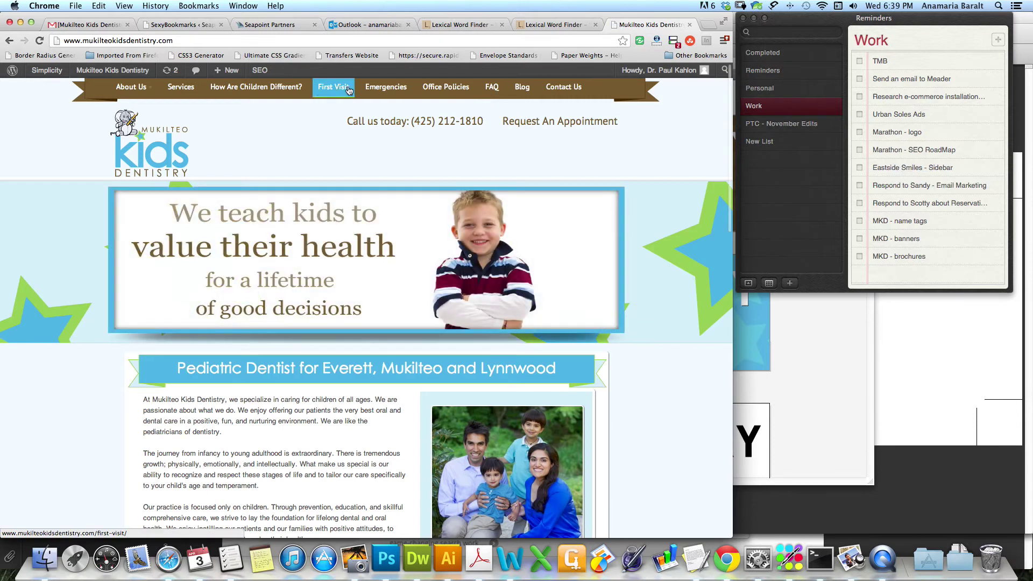
Step: Open the dentist-visit post from the live Blog page, then return to the admin area
left_click(520, 94)
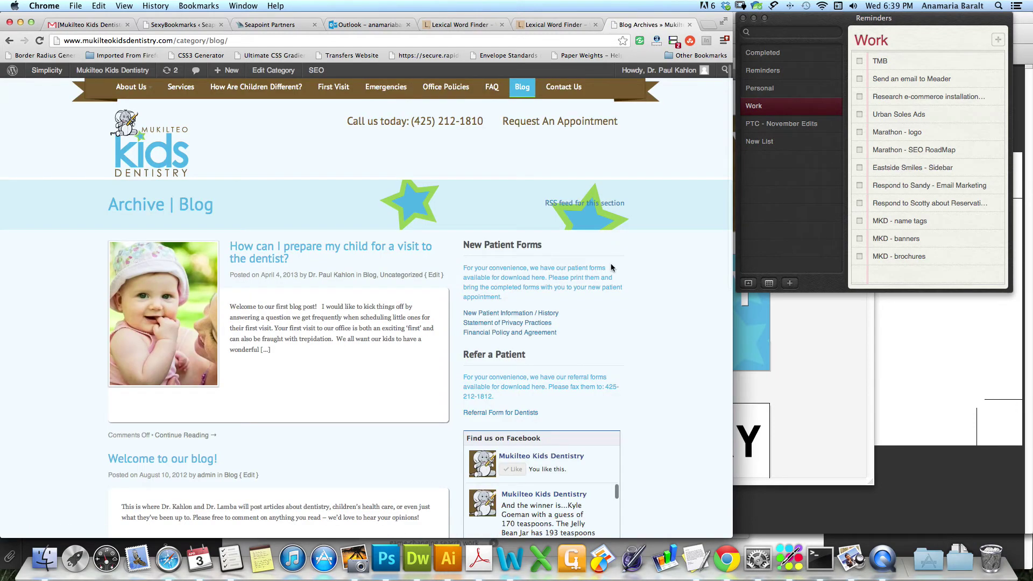
left_click(257, 249)
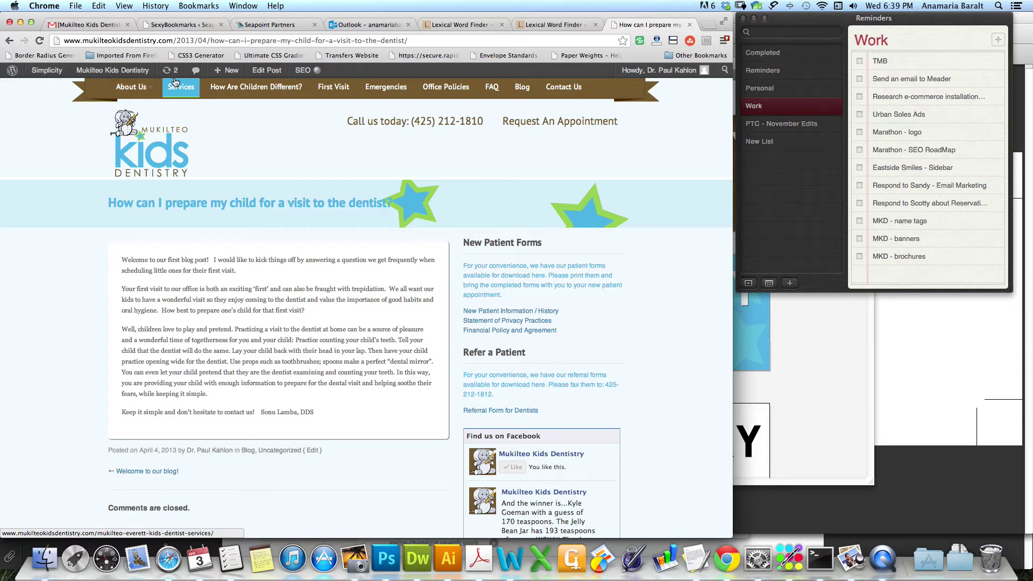
mouse_move(116, 71)
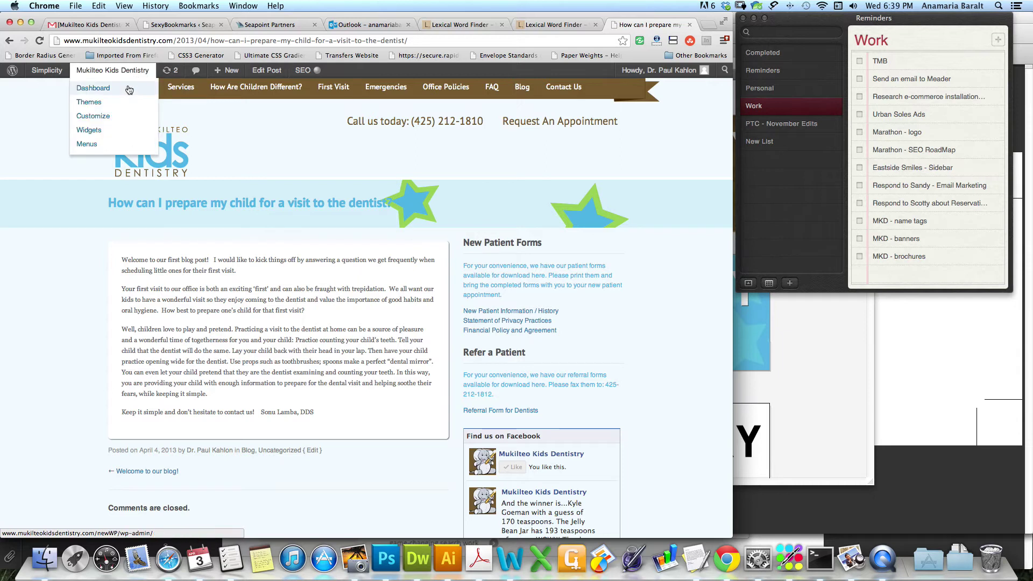
left_click(129, 90)
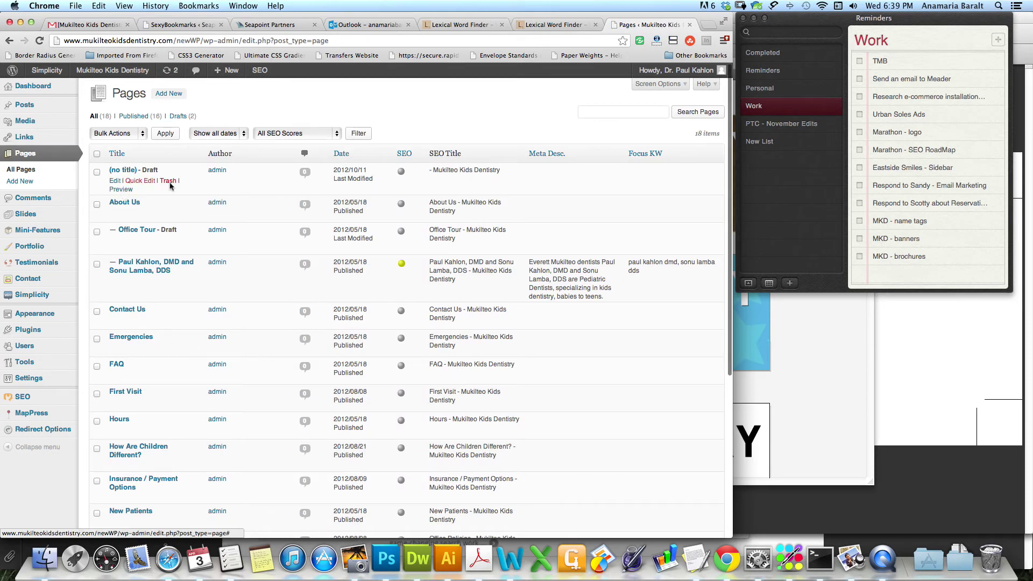
Step: Scroll through the admin Pages list, then visit the live Mukilteo Kids Dentistry site
scroll(148, 325, "down", 5)
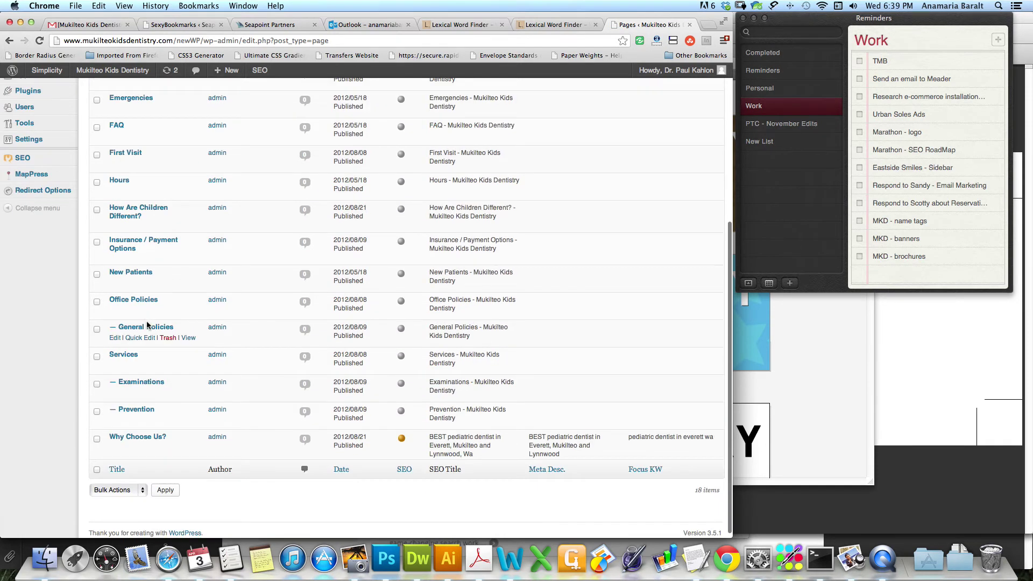
scroll(147, 325, "up", 5)
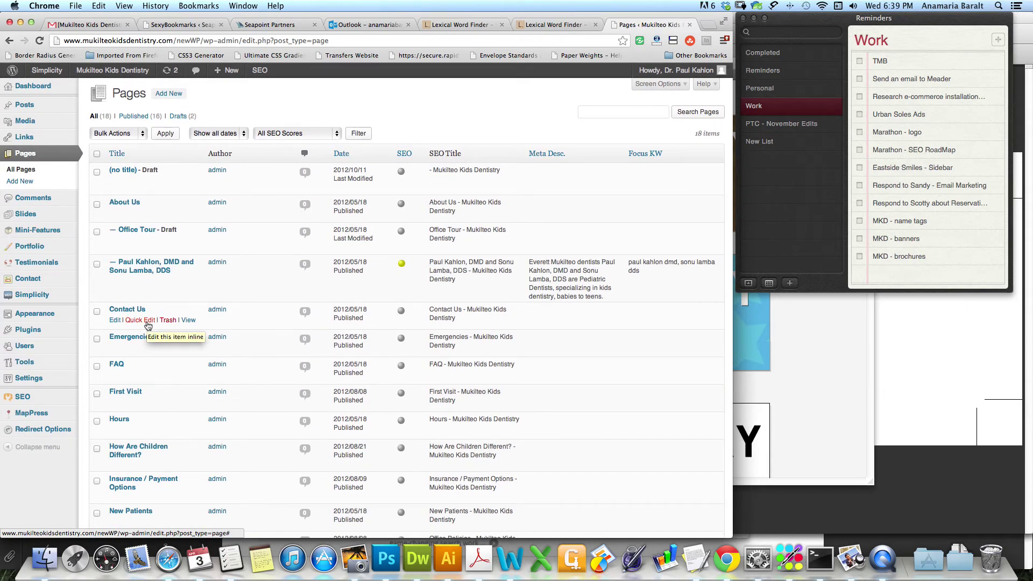
scroll(148, 325, "down", 3)
scroll(147, 324, "up", 3)
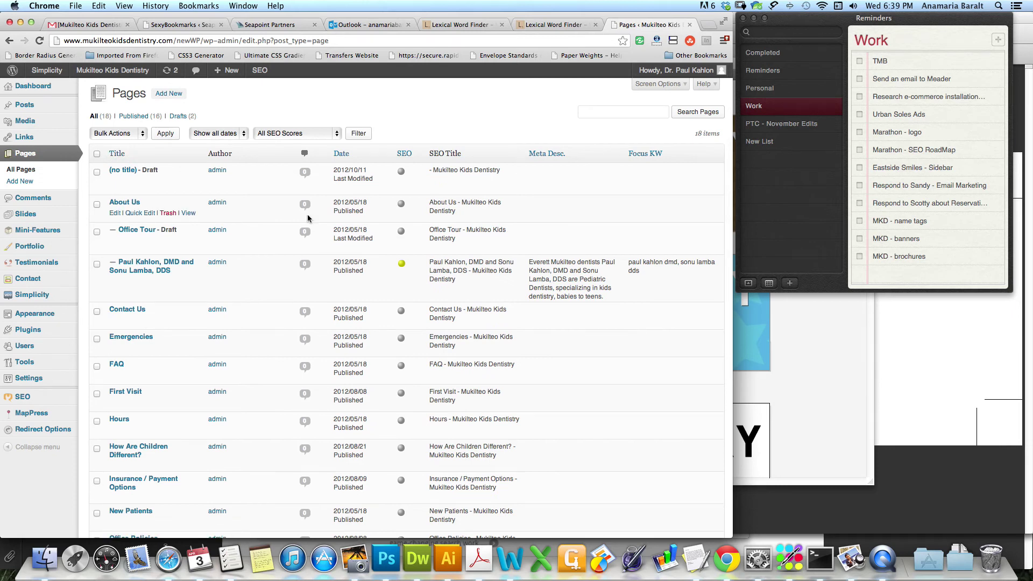
left_click(128, 77)
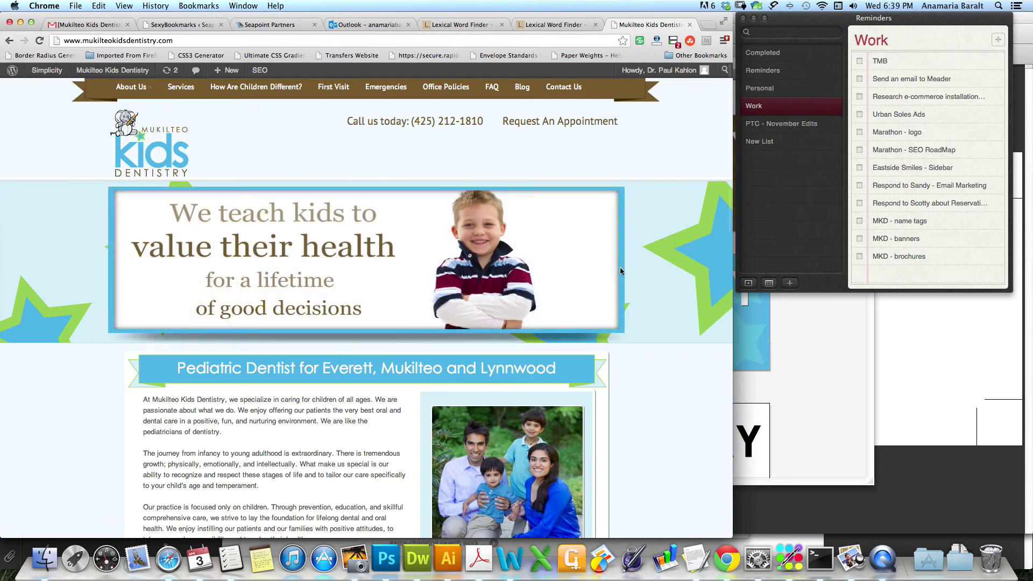
Step: Scroll the homepage down to the 'Why a Pediatric Dentist?' row and back to the top
scroll(304, 399, "down", 5)
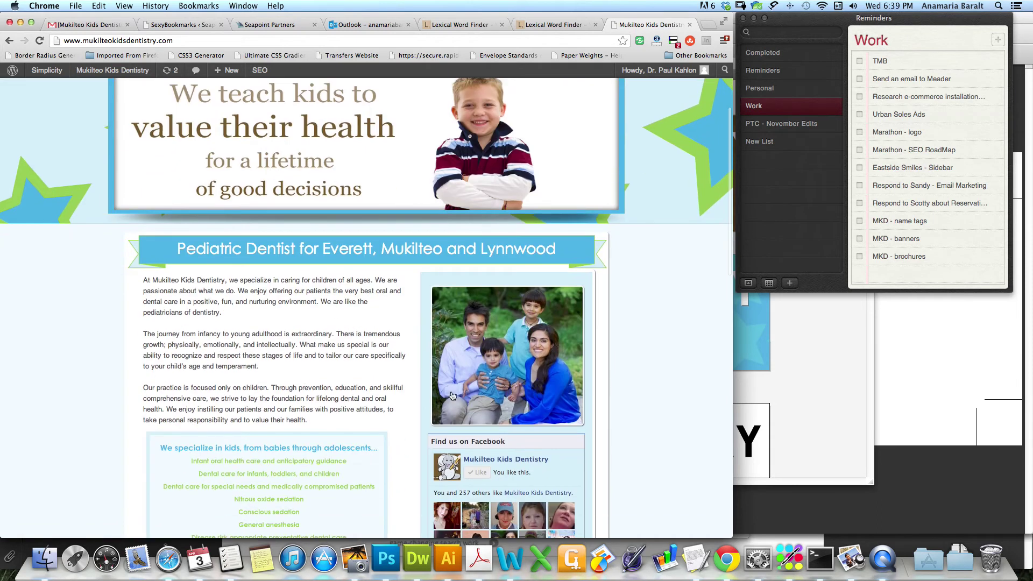
scroll(338, 304, "down", 5)
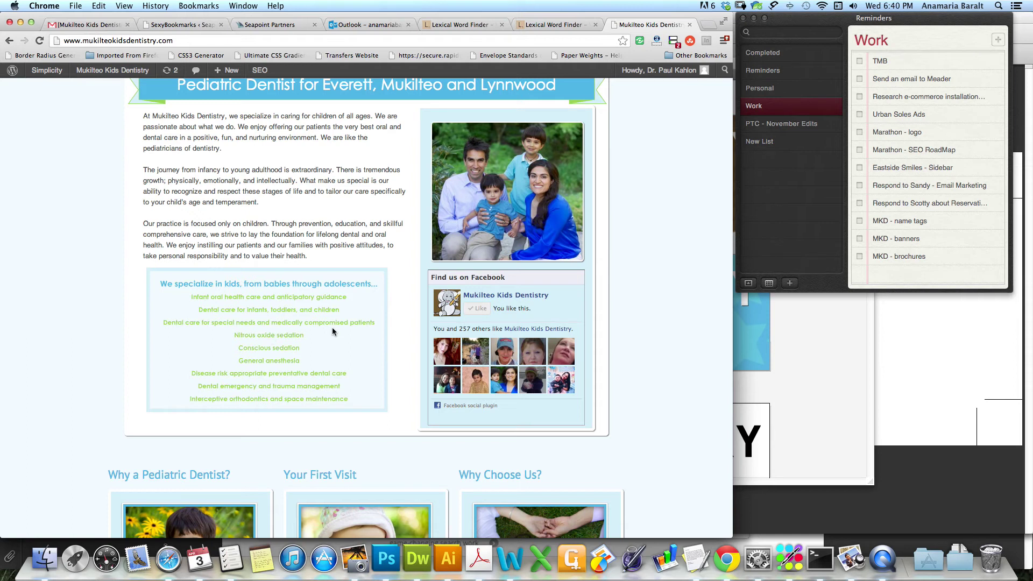
scroll(332, 327, "down", 5)
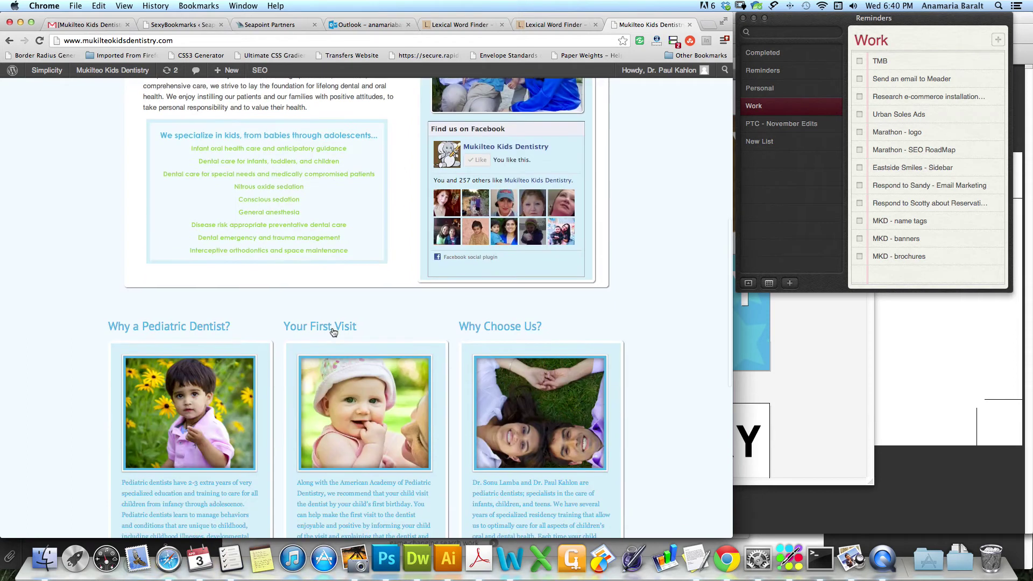
scroll(332, 329, "up", 8)
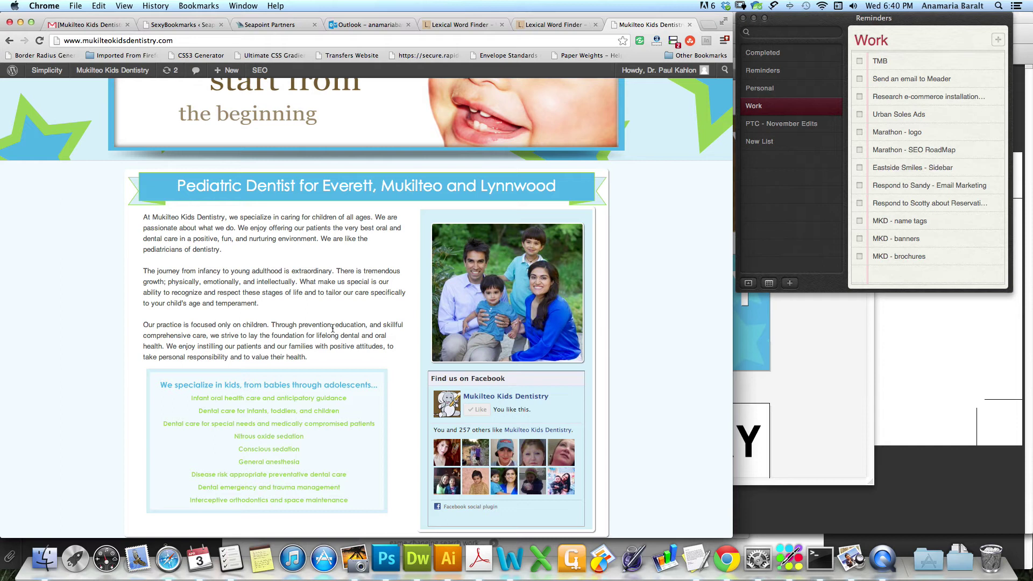
scroll(333, 331, "up", 1)
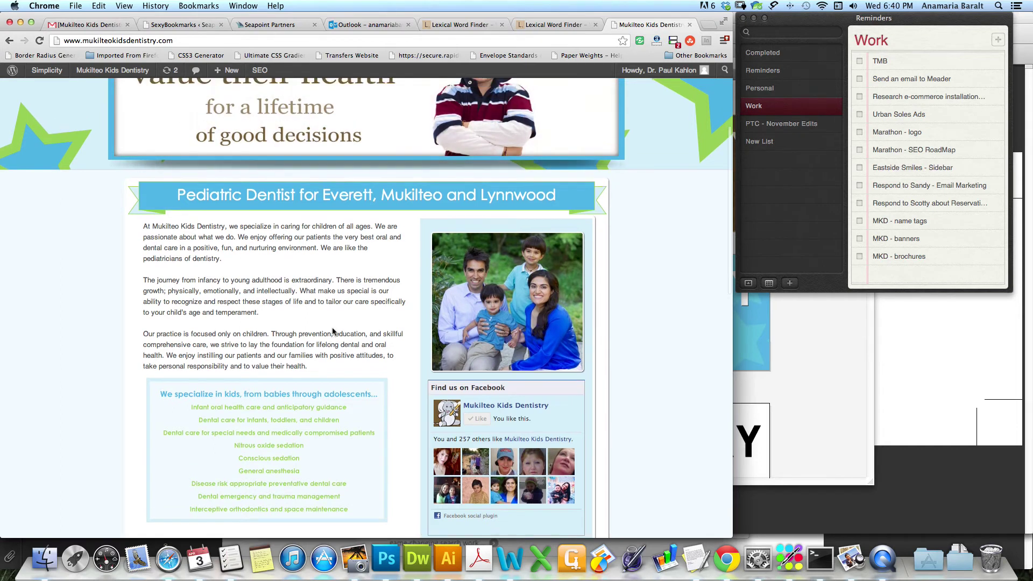
scroll(333, 331, "up", 5)
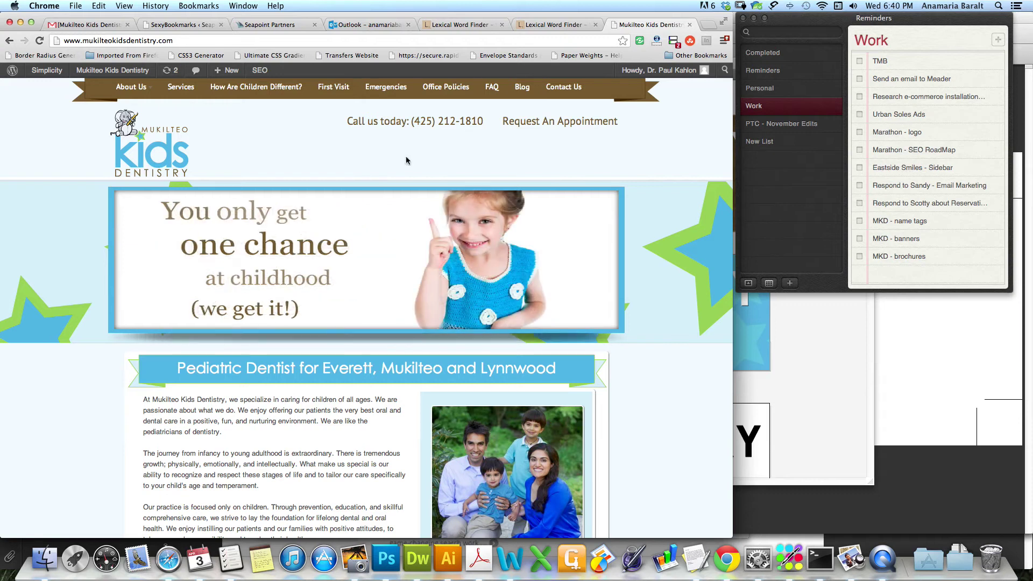
Step: Reach the dentist-visit post via the live Blog page, edit it, and open the media library
left_click(522, 89)
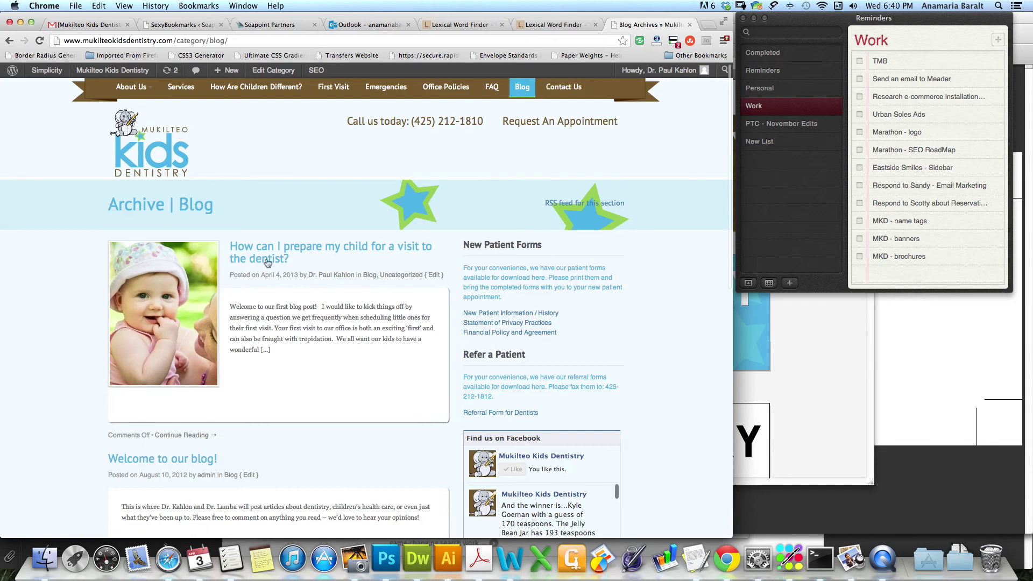
left_click(265, 255)
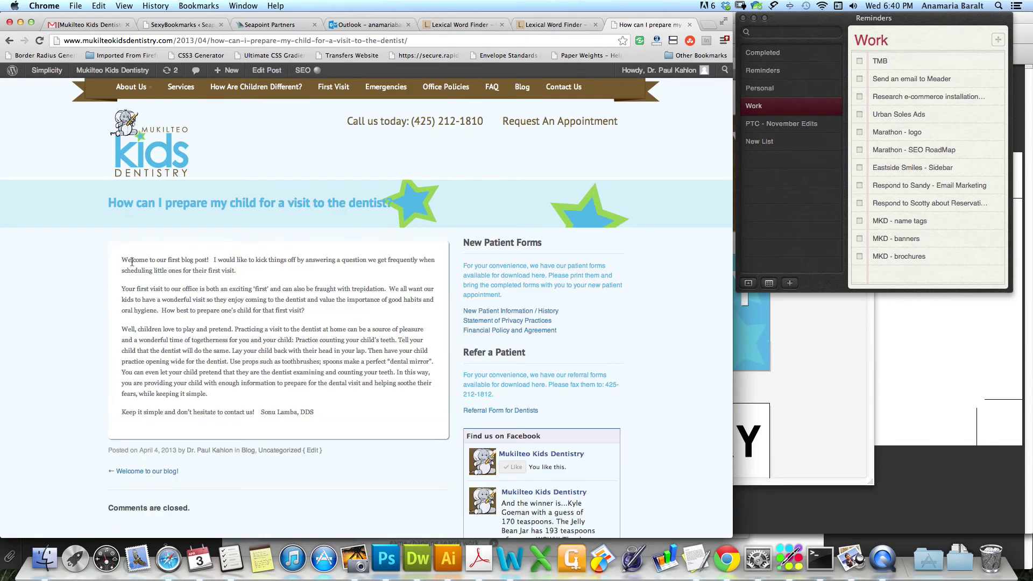
left_click(267, 70)
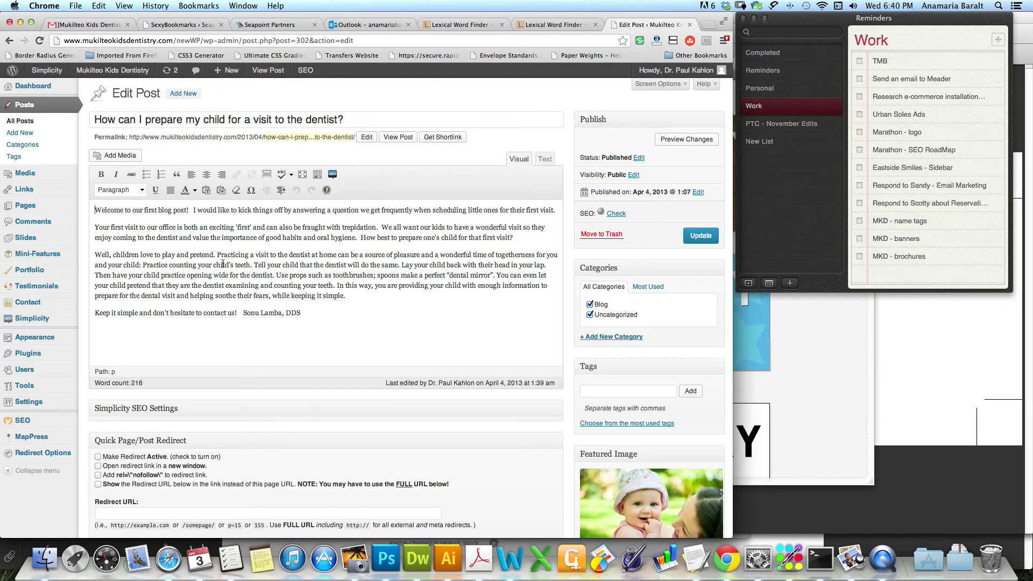
left_click(105, 157)
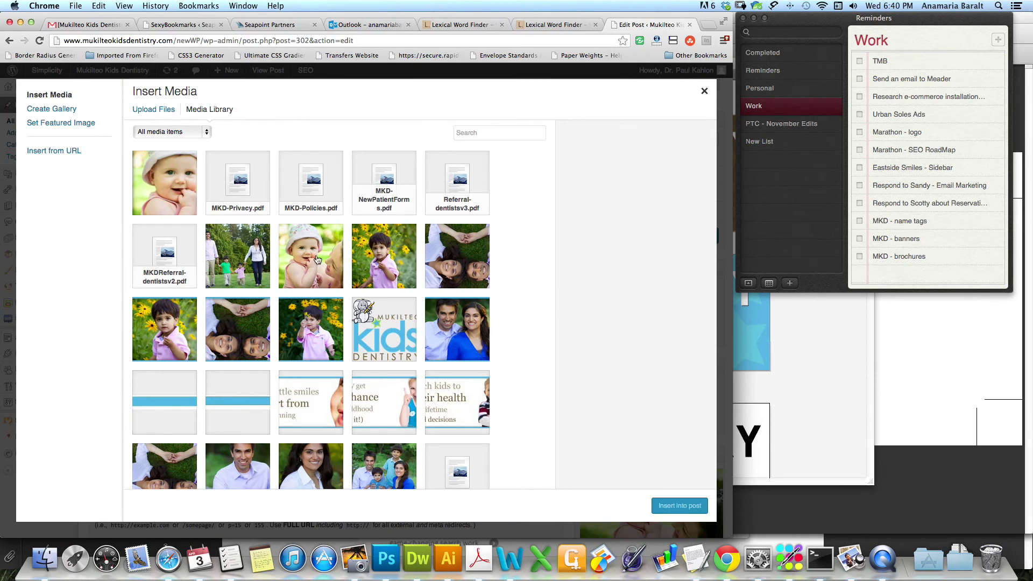
Step: Insert first-visit.jpg right-aligned at Medium 300 × 199 size with Link To set to None
left_click(318, 259)
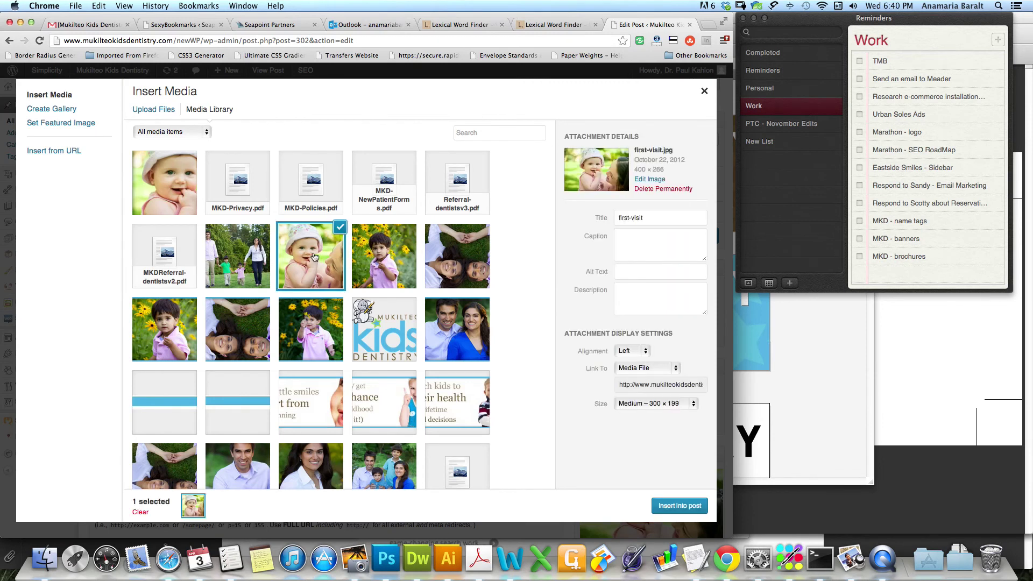
left_click(638, 353)
left_click(628, 369)
left_click(673, 405)
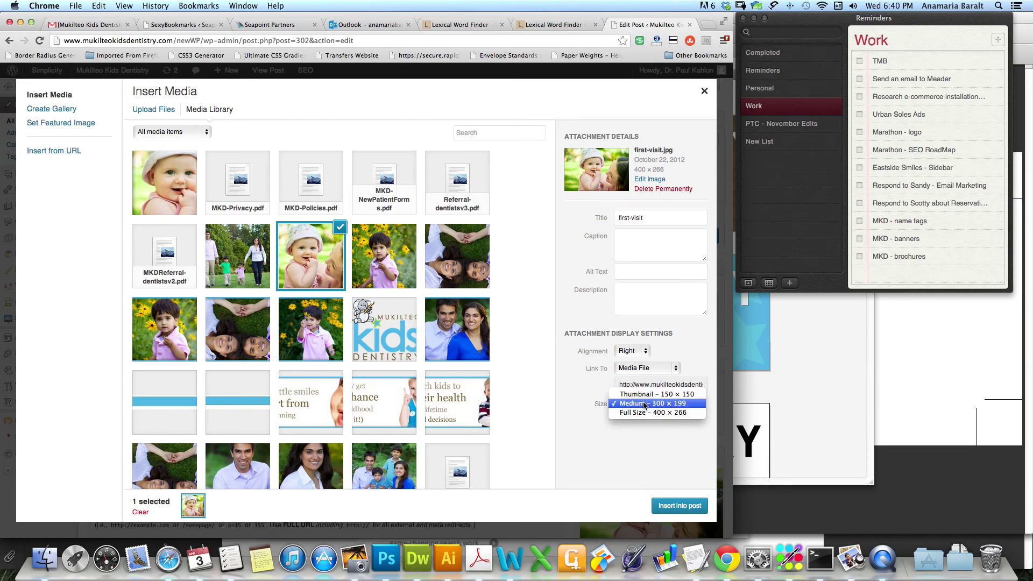
left_click(673, 403)
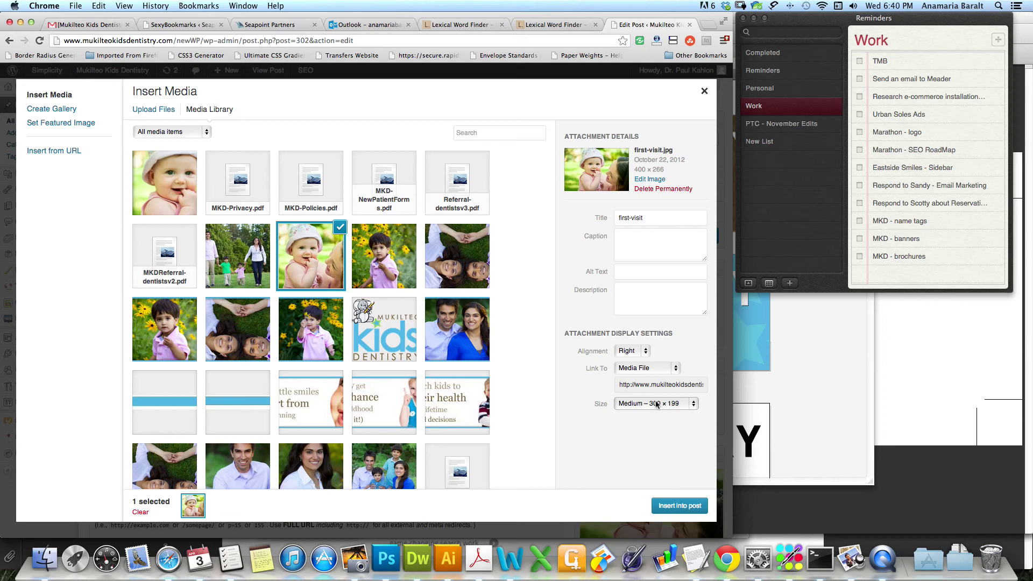
left_click(696, 511)
left_click(643, 367)
left_click(629, 347)
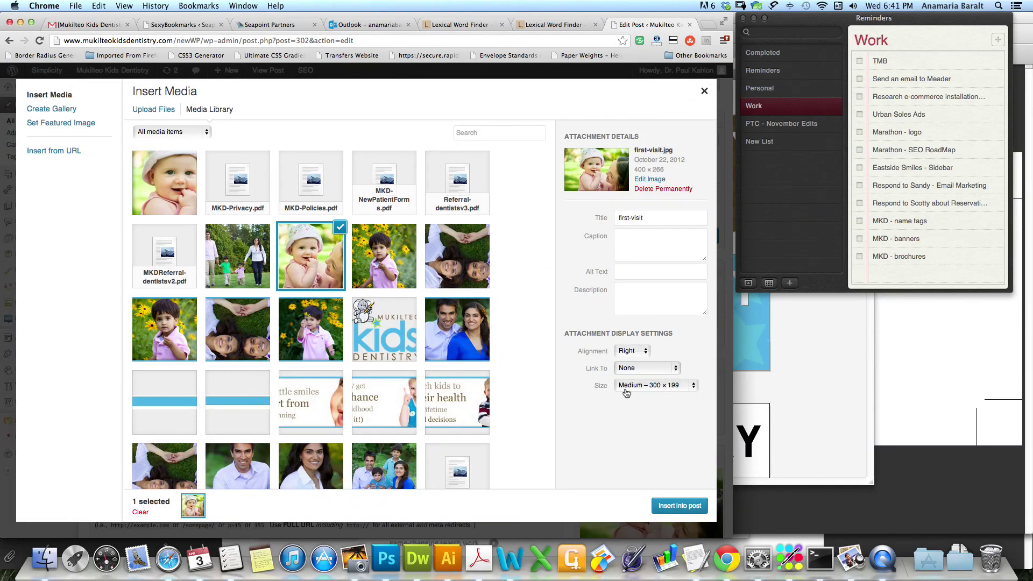
left_click(694, 506)
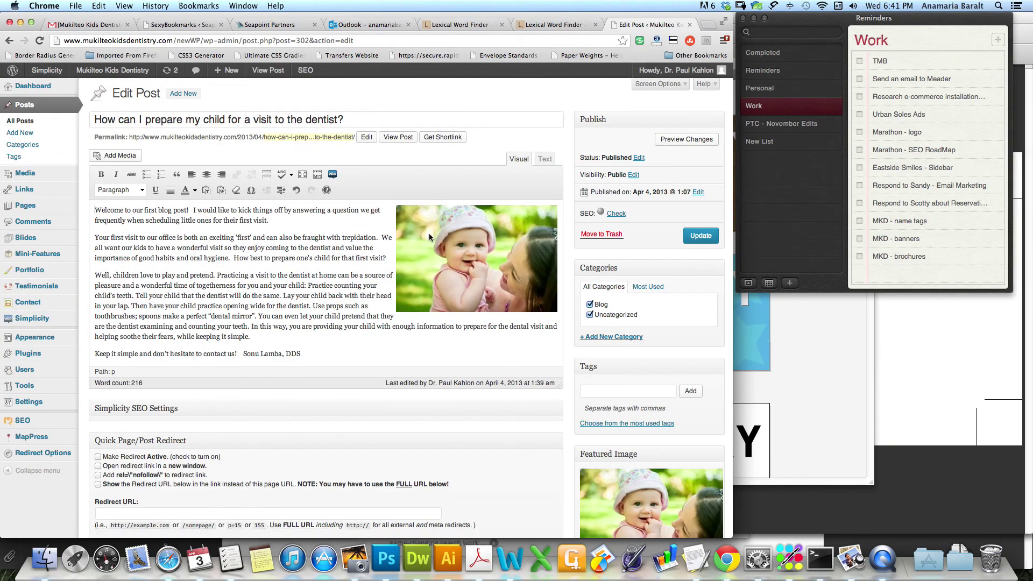
Step: Update the post and view its live page showing the right-aligned baby photo
left_click(705, 239)
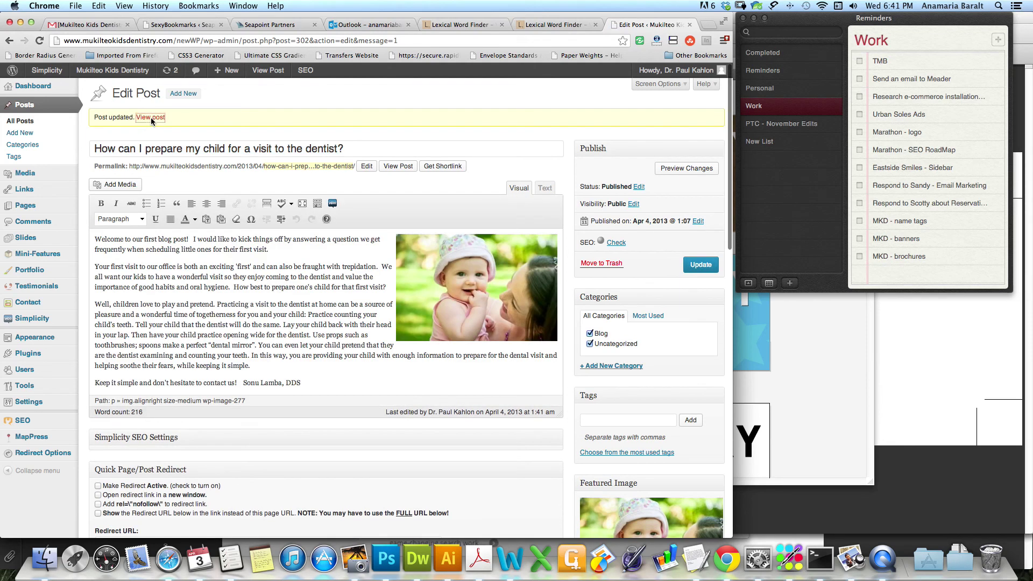
left_click(151, 117)
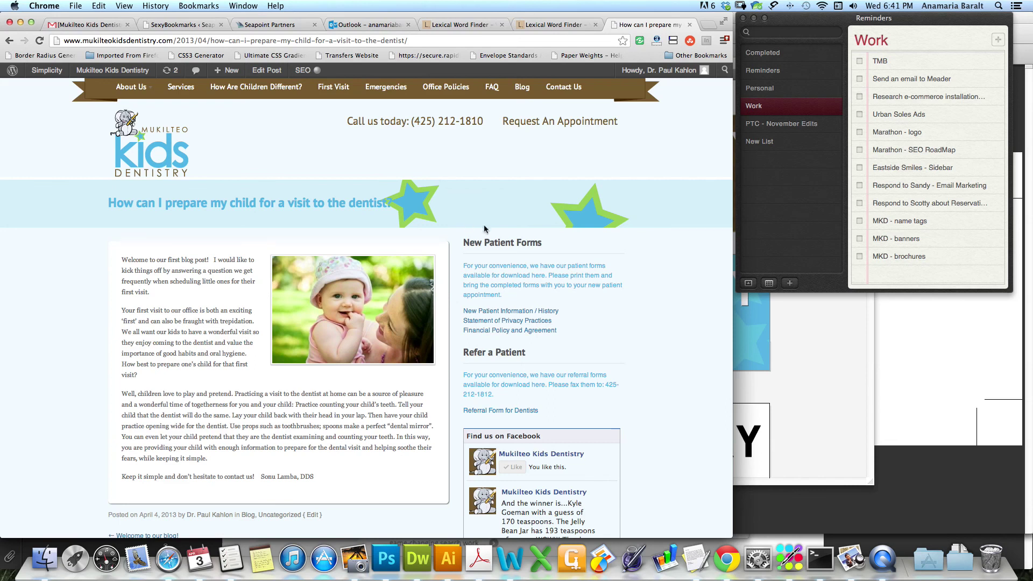
left_click(895, 284)
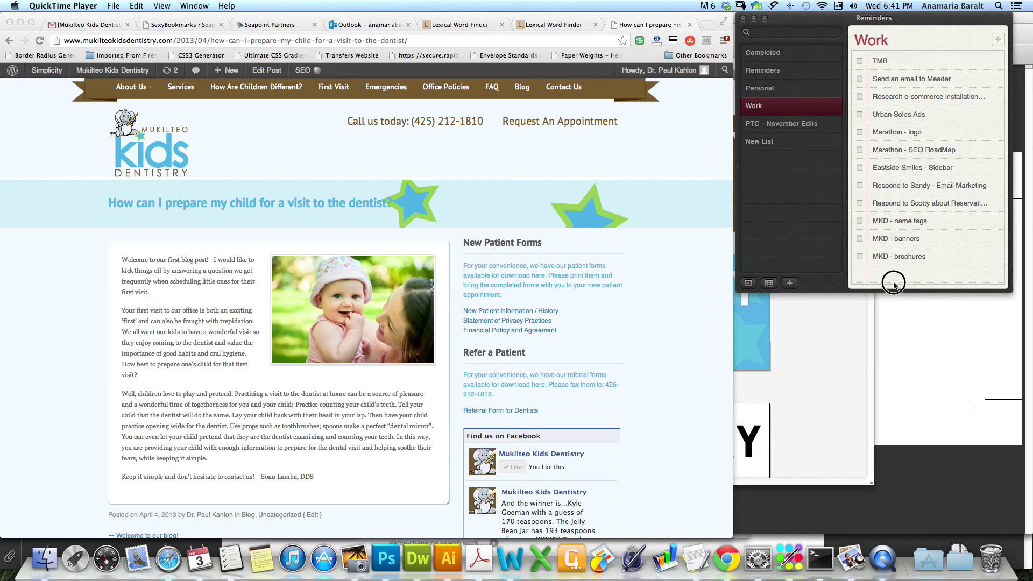